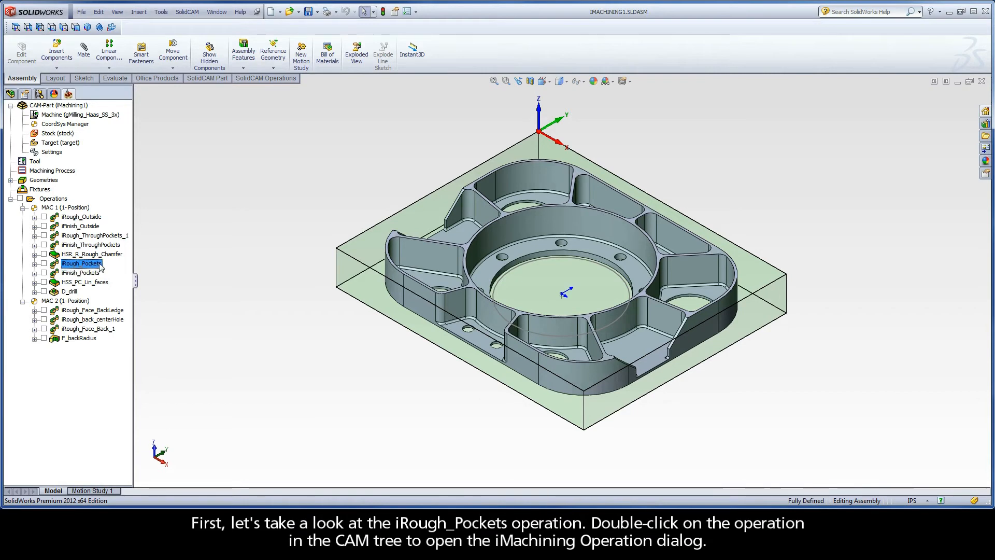
Open the iRough_Pockets operation and examine its Pockets geometry chains on the model
{"action": "double_click", "coordinate": [83, 263]}
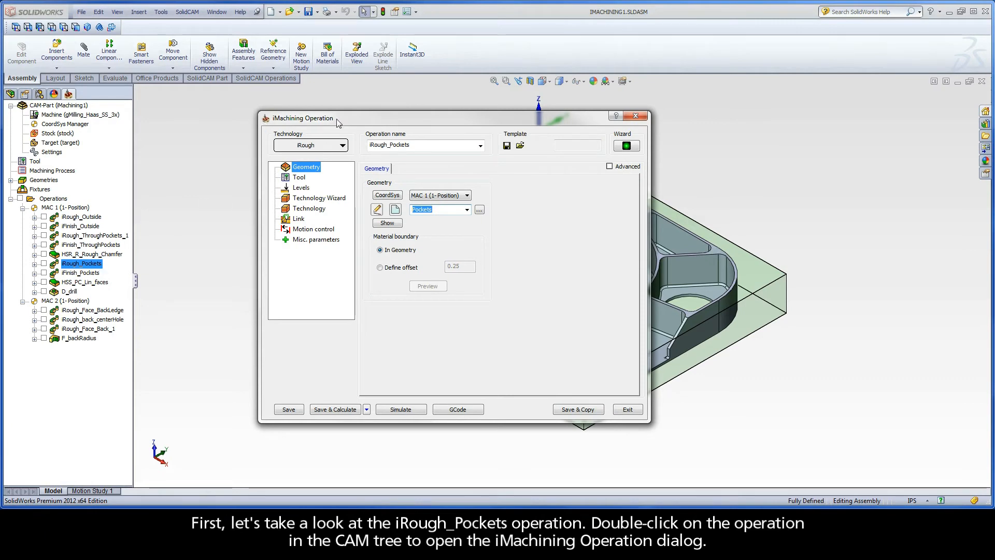
{"action": "left_click", "coordinate": [388, 223]}
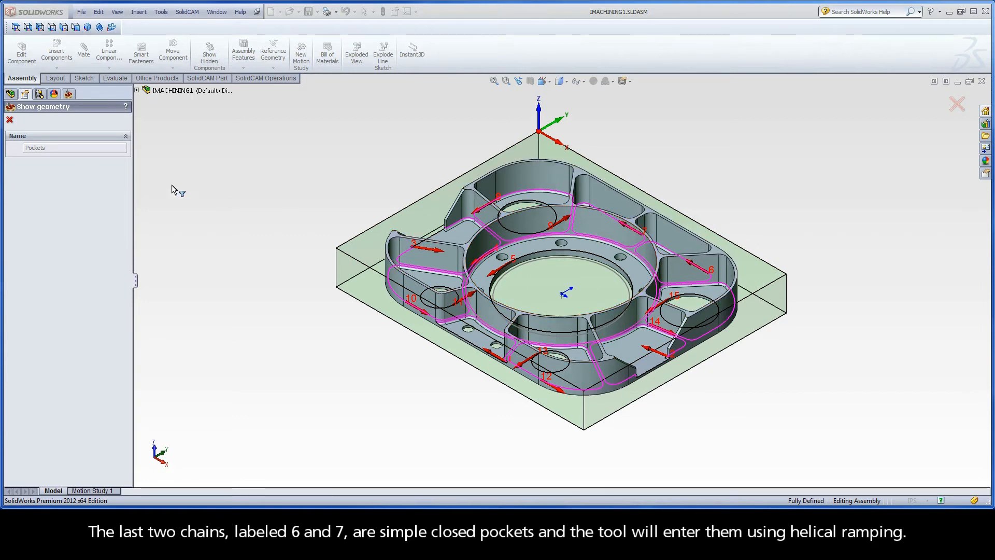
{"action": "left_click", "coordinate": [10, 120]}
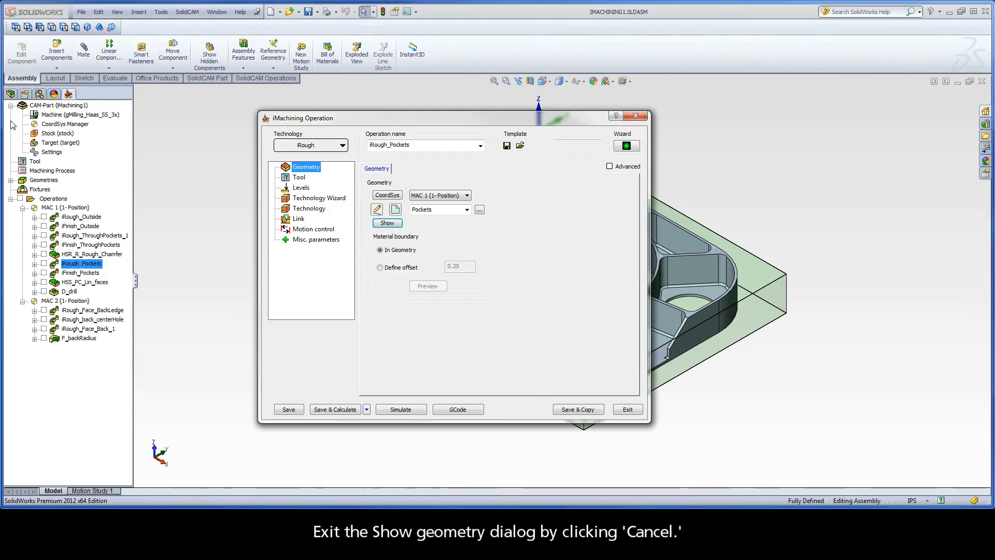
Review the iRough_Pockets tool, milling levels with depth delta, Technology Wizard cutting conditions and wall/island offset
{"action": "left_click", "coordinate": [299, 177]}
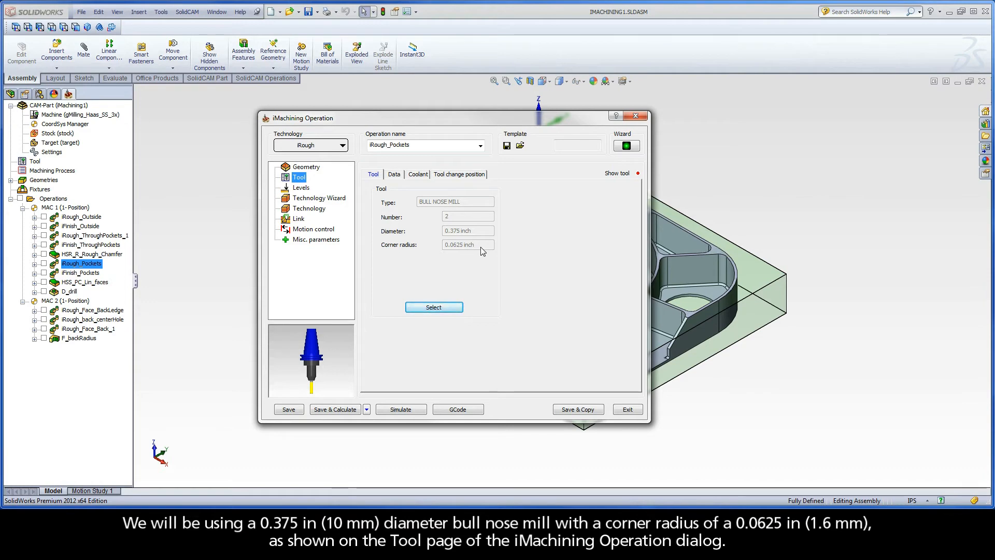
{"action": "left_click", "coordinate": [301, 189]}
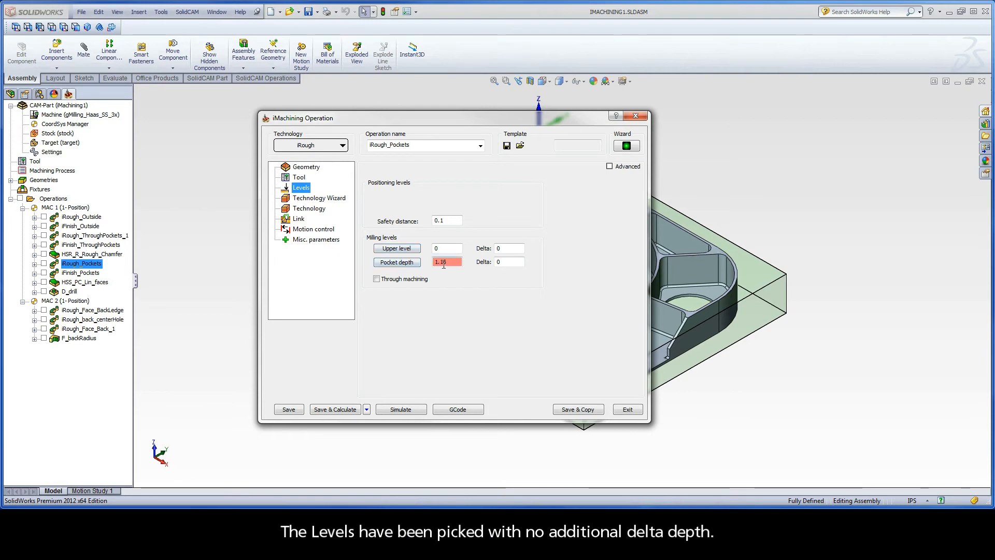
{"action": "left_click_drag", "start_coordinate": [503, 263], "coordinate": [493, 265]}
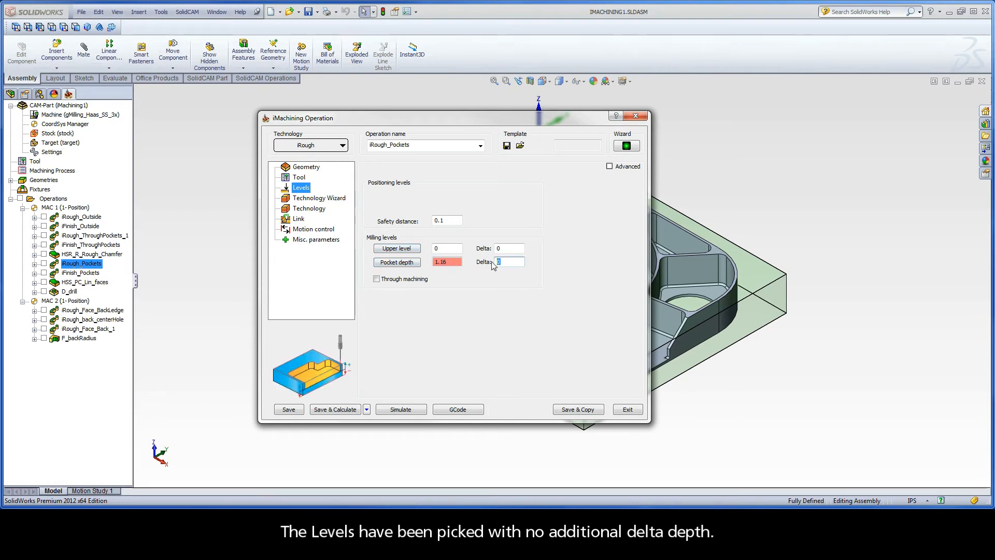
{"action": "left_click", "coordinate": [310, 200]}
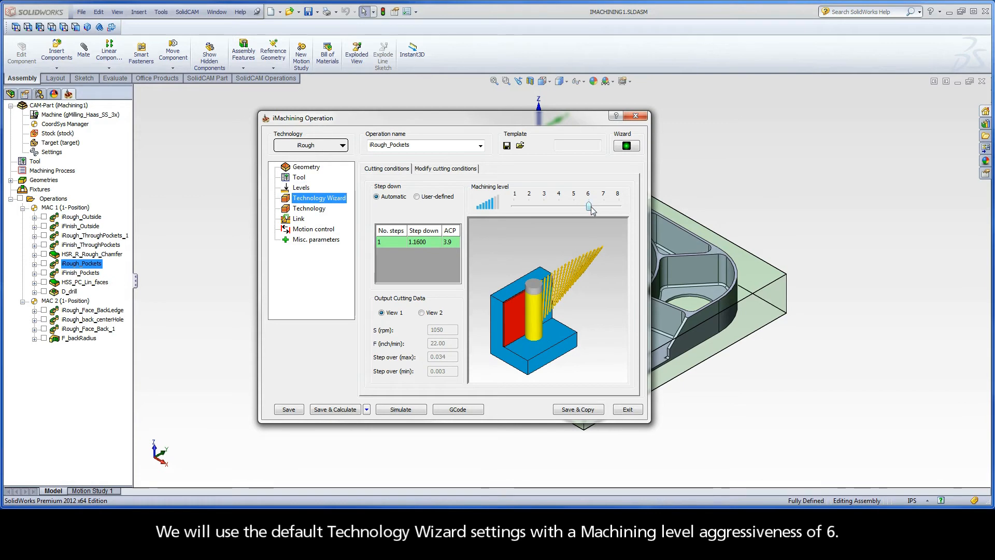
{"action": "left_click", "coordinate": [309, 208]}
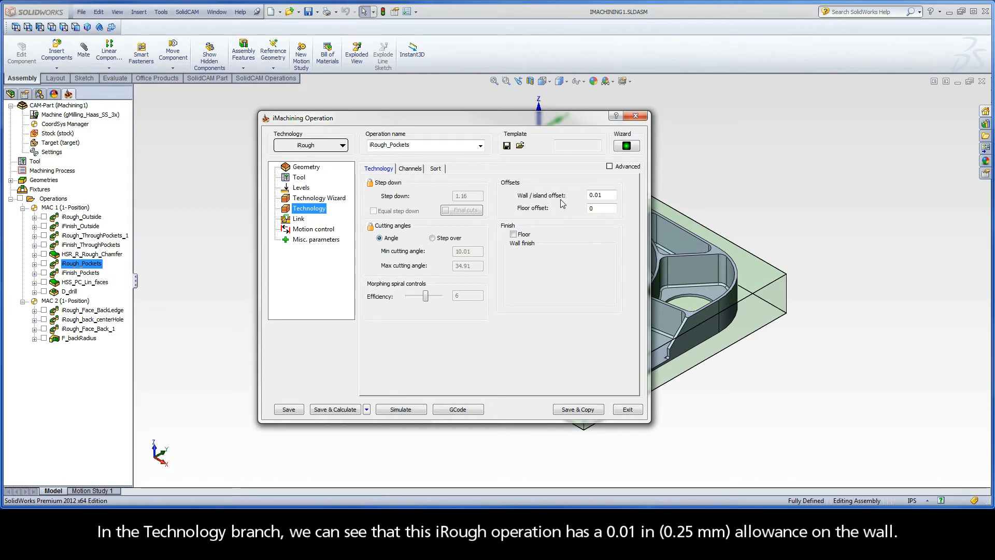
{"action": "left_click", "coordinate": [590, 195]}
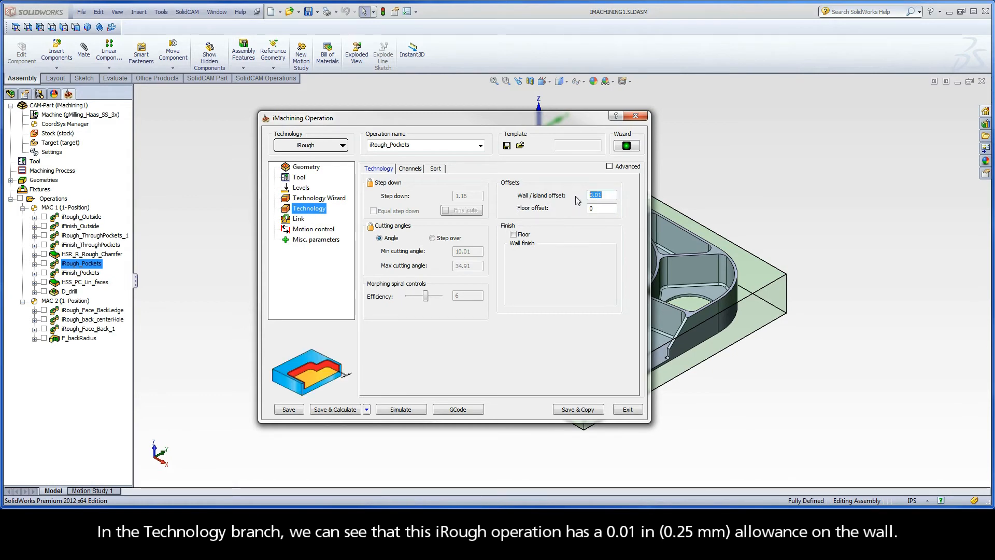
Simulate the iRough_Pockets tool path in Host CAD mode at a reduced simulation speed and inspect it up close
{"action": "left_click", "coordinate": [401, 410]}
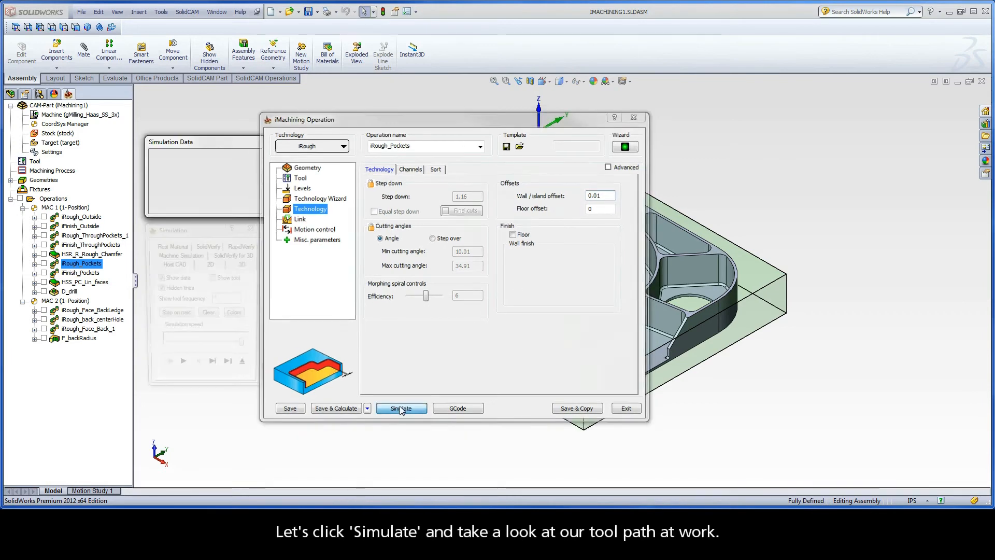
{"action": "left_click_drag", "start_coordinate": [241, 348], "coordinate": [218, 347]}
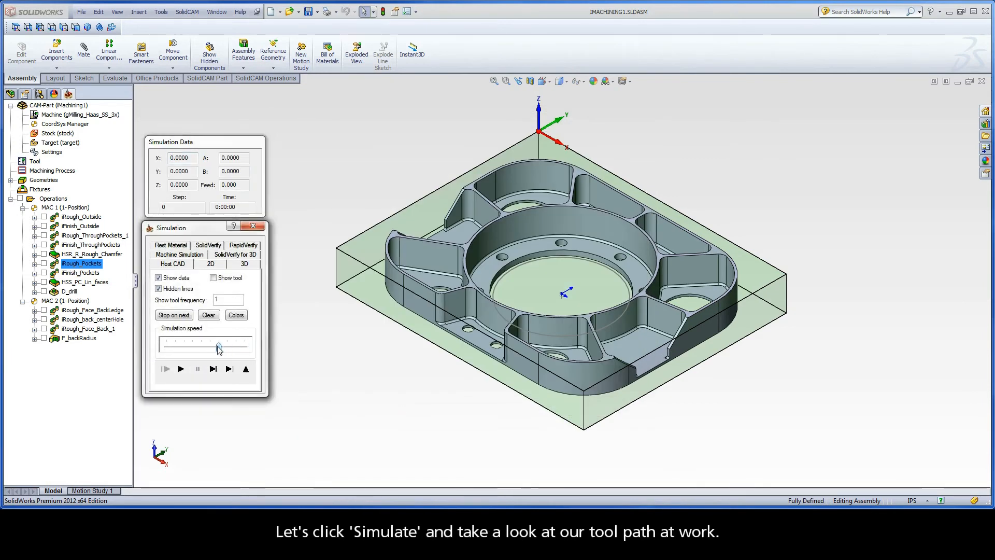
{"action": "left_click", "coordinate": [181, 369]}
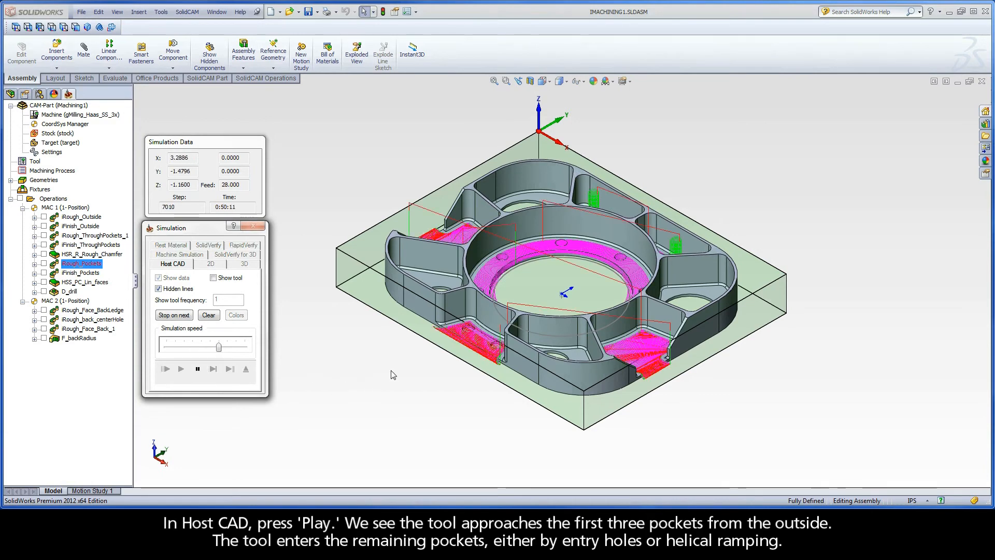
{"action": "scroll", "coordinate": [546, 293], "scroll_direction": "down", "scroll_amount": 1}
{"action": "scroll", "coordinate": [540, 244], "scroll_direction": "down", "scroll_amount": 1}
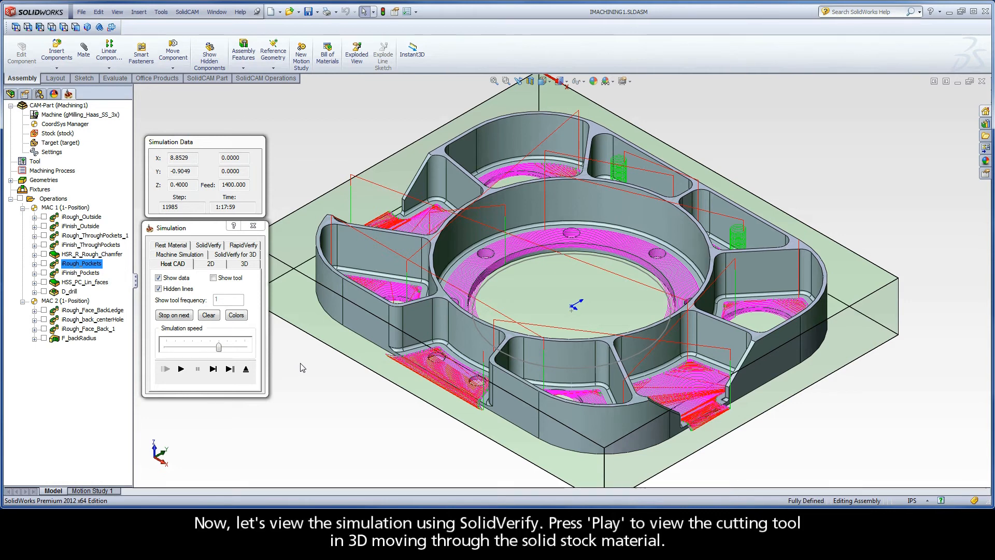
Run the iRough_Pockets simulation in SolidVerify, then exit the simulation and the operation
{"action": "left_click", "coordinate": [208, 245]}
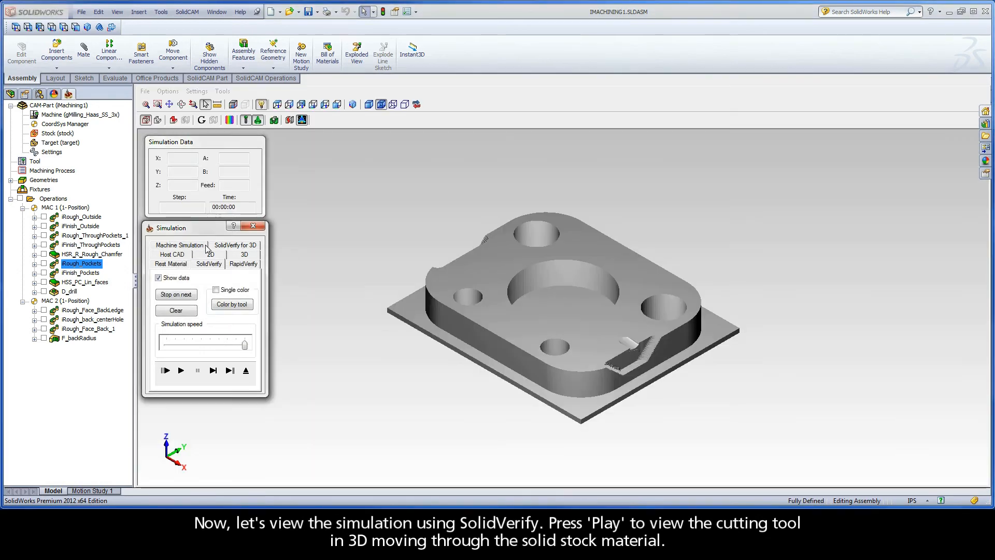
{"action": "left_click", "coordinate": [182, 370]}
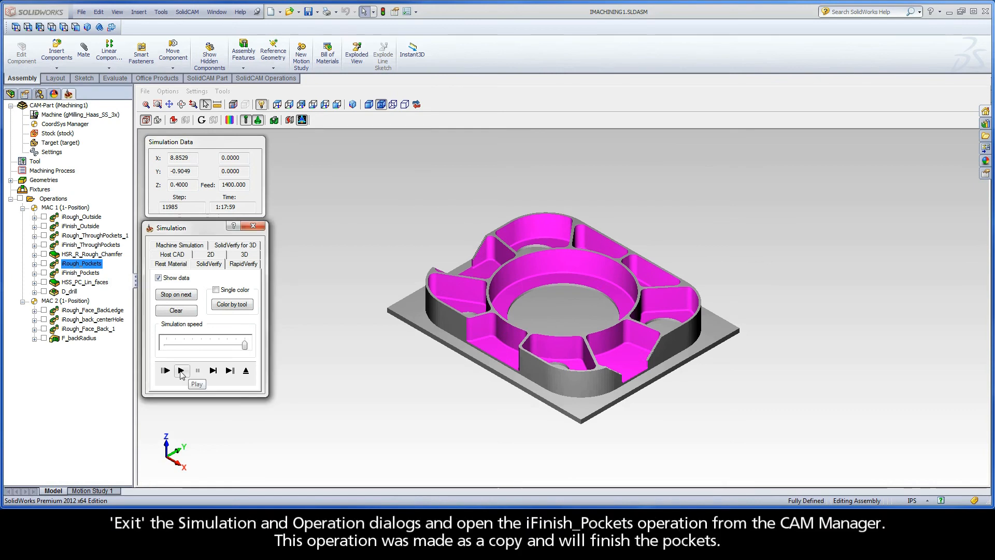
{"action": "left_click", "coordinate": [246, 371]}
{"action": "left_click", "coordinate": [627, 410]}
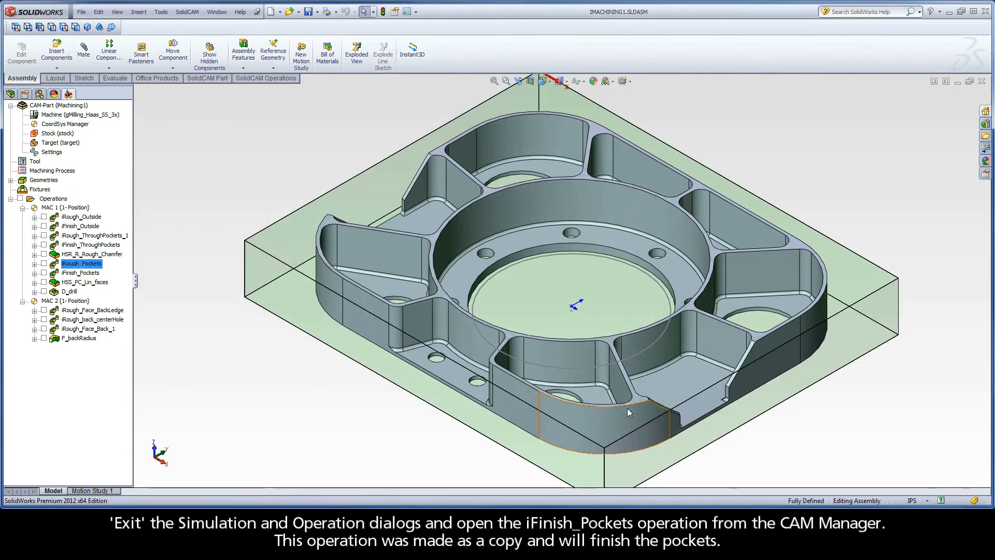
Open the iFinish_Pockets operation and review its tool, levels, Technology Wizard settings, offsets and iRest Data parameters
{"action": "left_click", "coordinate": [83, 273]}
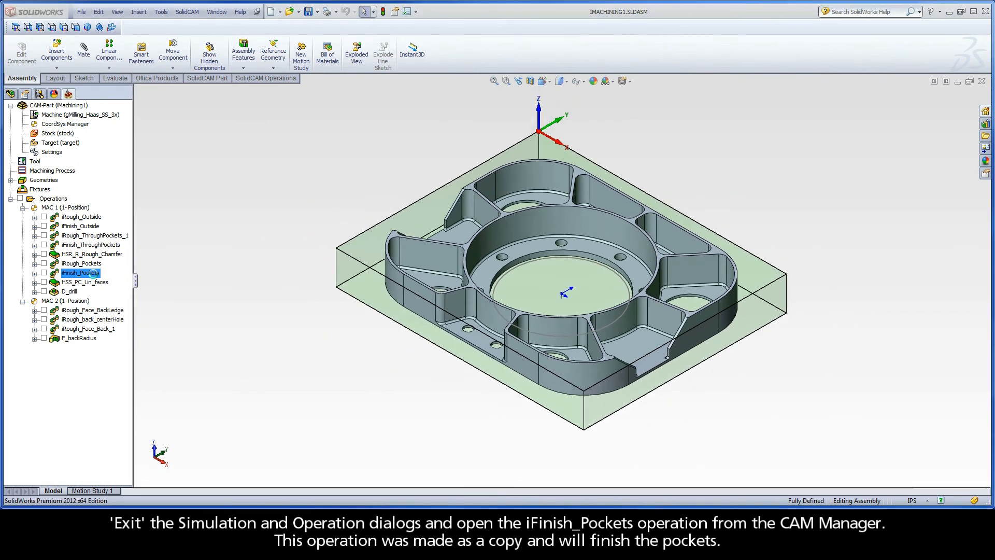
{"action": "double_click", "coordinate": [82, 273]}
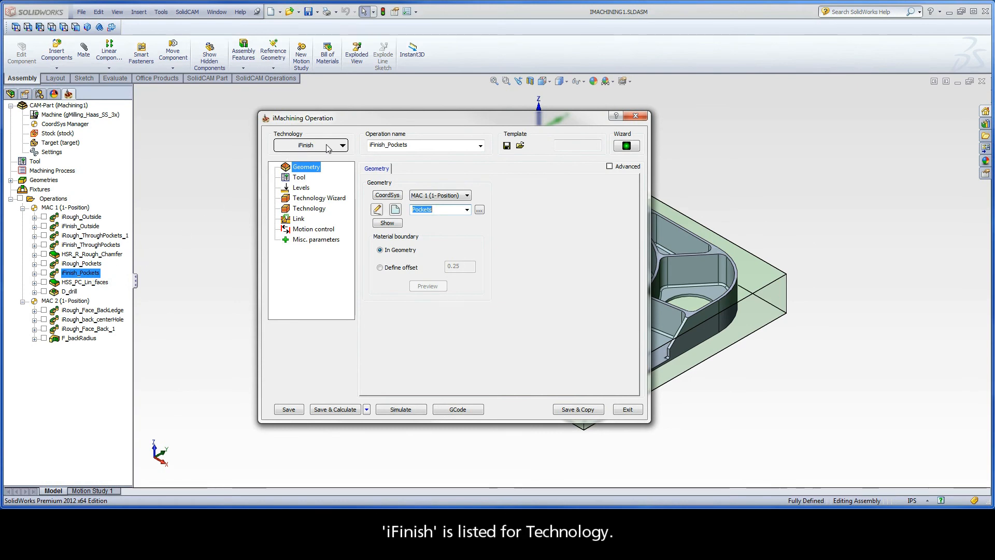
{"action": "left_click", "coordinate": [299, 178]}
{"action": "left_click", "coordinate": [301, 189]}
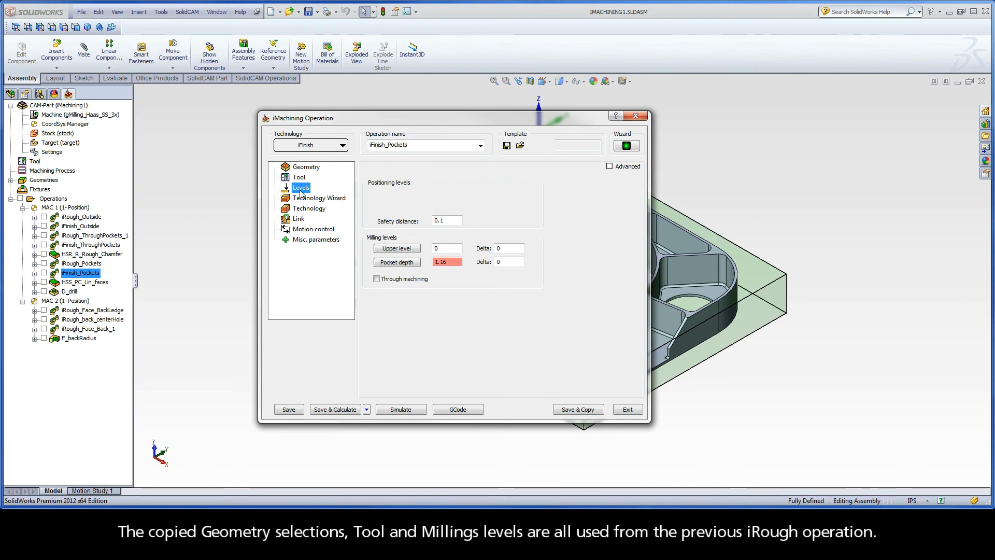
{"action": "left_click", "coordinate": [304, 198]}
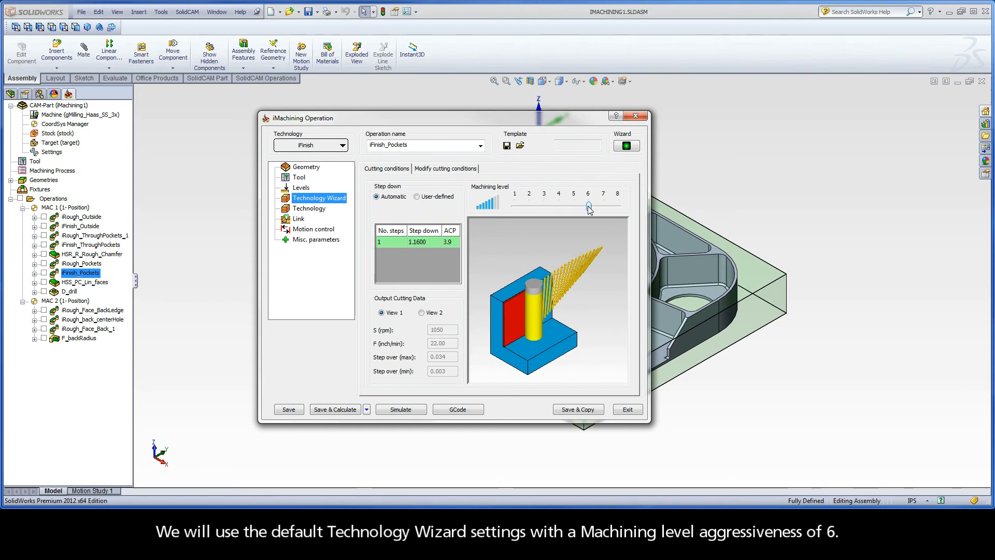
{"action": "left_click", "coordinate": [311, 208]}
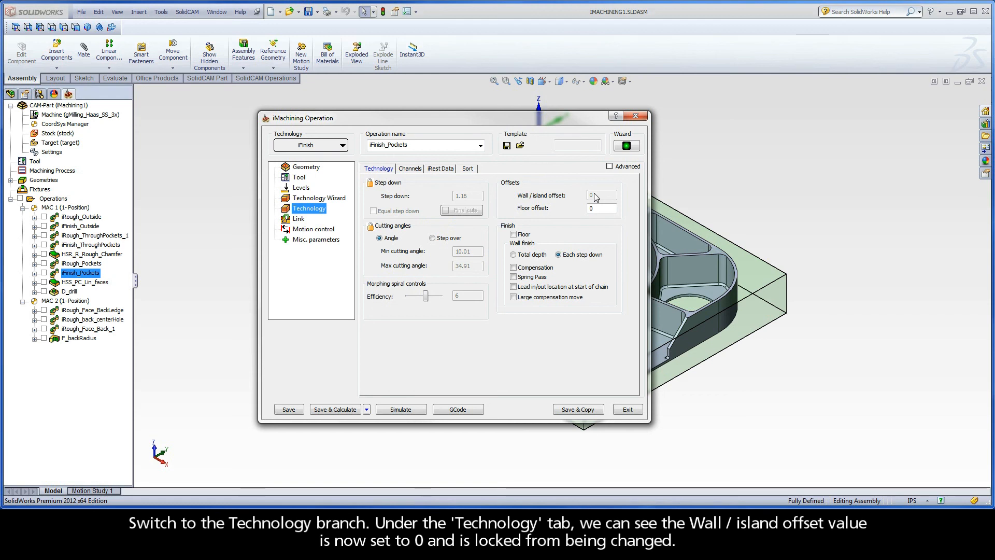
{"action": "left_click", "coordinate": [440, 169]}
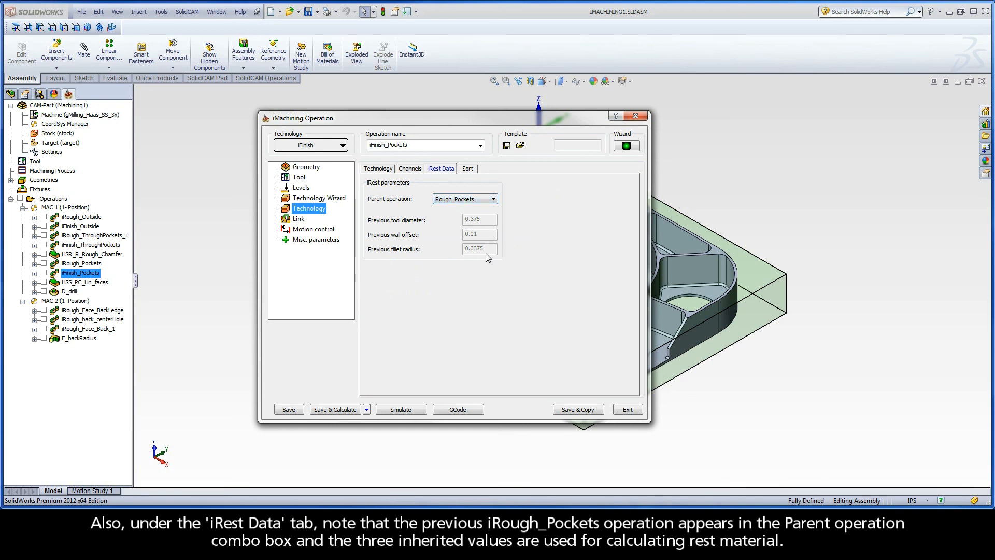
Simulate iFinish_Pockets in Host CAD mode and at reduced speed in SolidVerify, then exit the simulation and the operation
{"action": "left_click", "coordinate": [400, 410]}
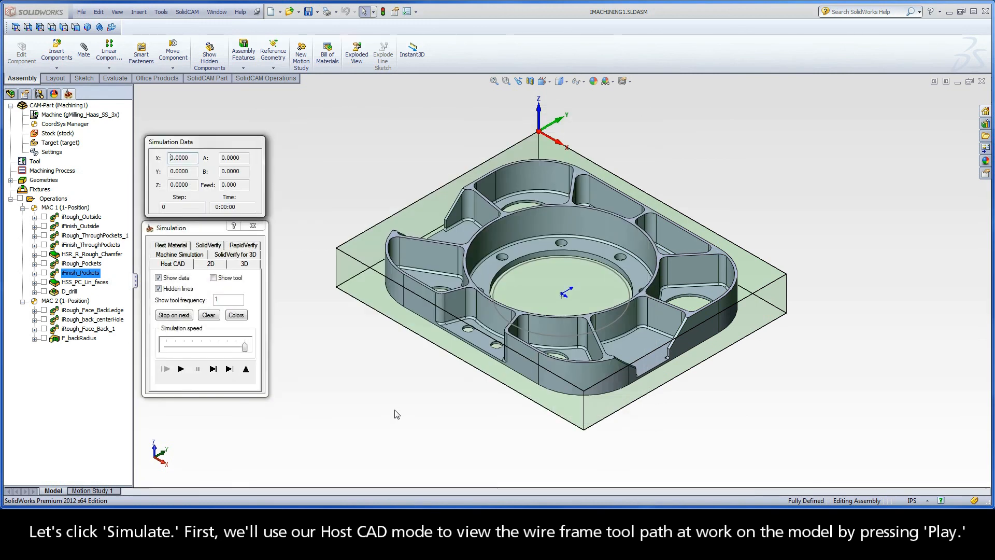
{"action": "left_click", "coordinate": [181, 369]}
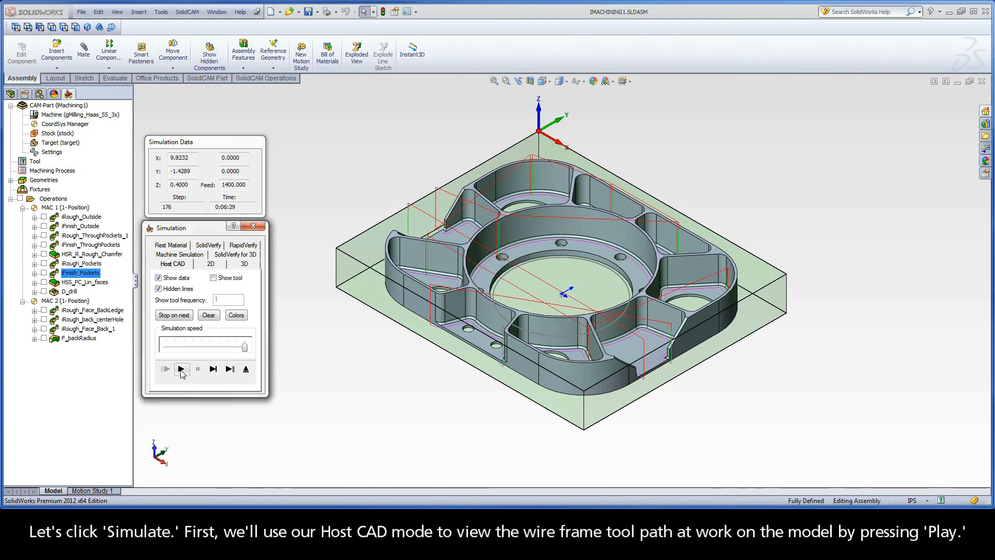
{"action": "left_click", "coordinate": [209, 245]}
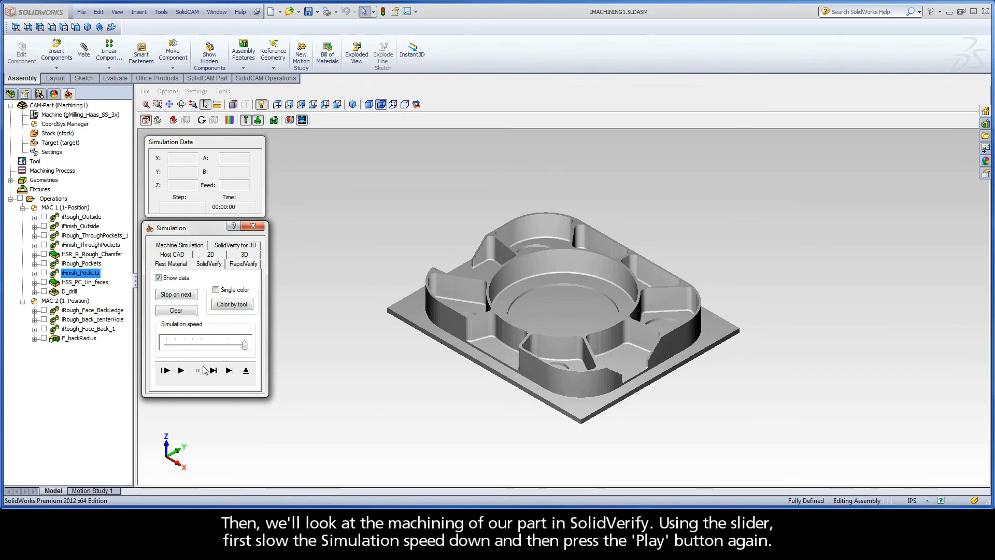
{"action": "left_click_drag", "start_coordinate": [245, 347], "coordinate": [222, 351]}
{"action": "left_click", "coordinate": [182, 370]}
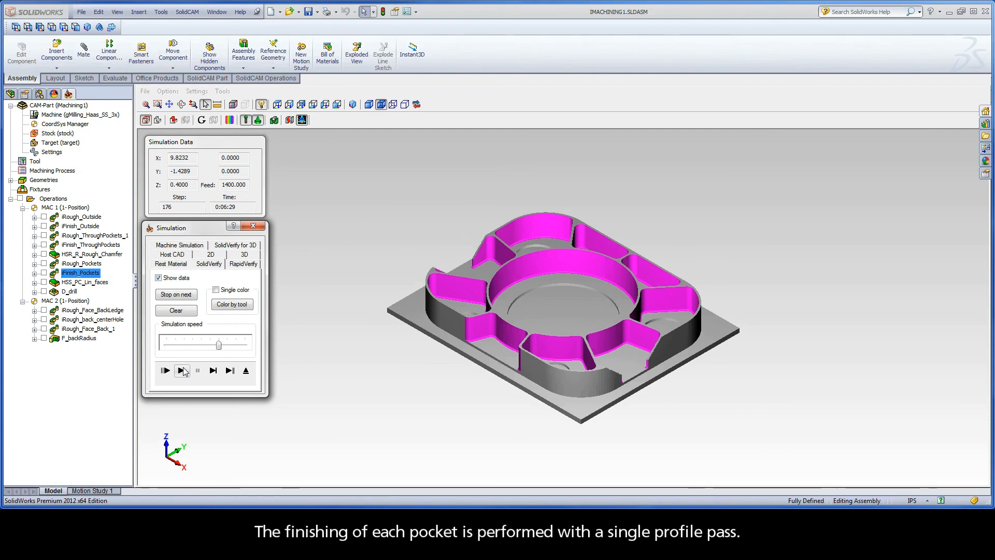
{"action": "left_click", "coordinate": [246, 370]}
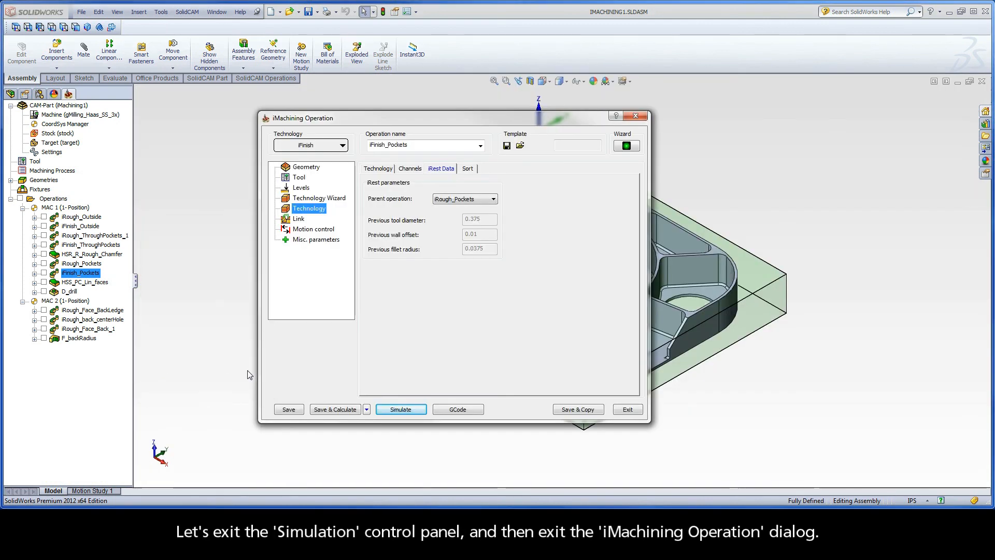
{"action": "left_click", "coordinate": [627, 410]}
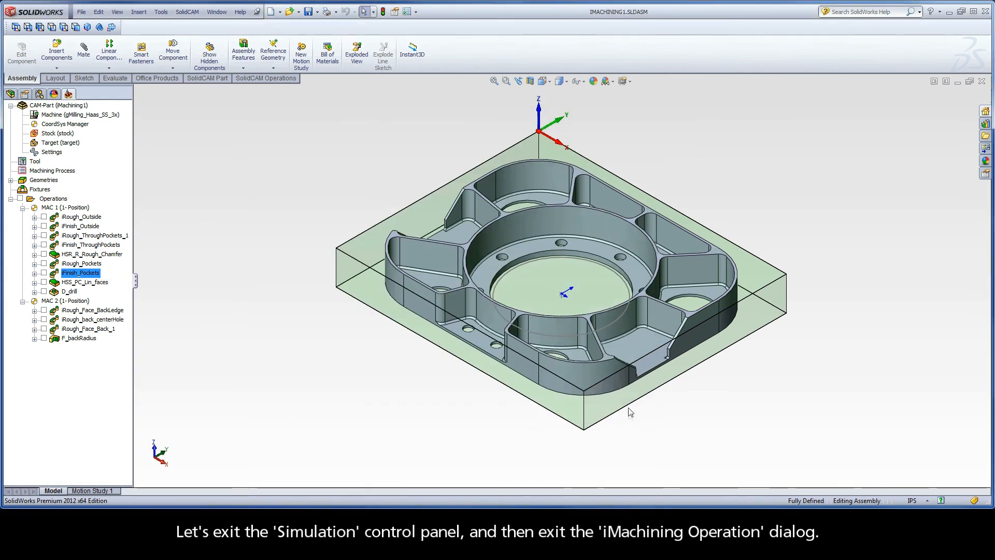